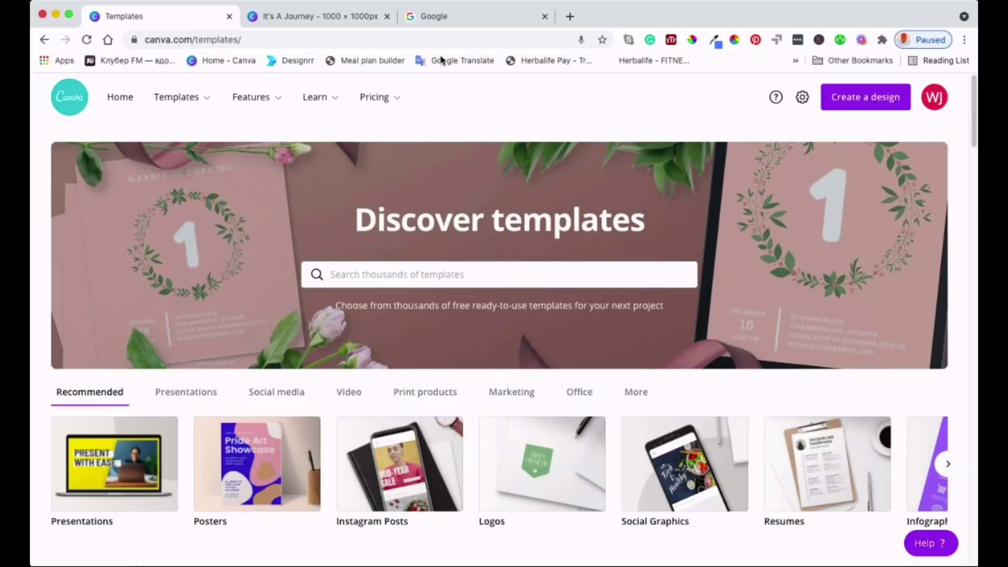
Switch to the It's A Journey design and select its beige shape, title text and page background.
left_click(322, 16)
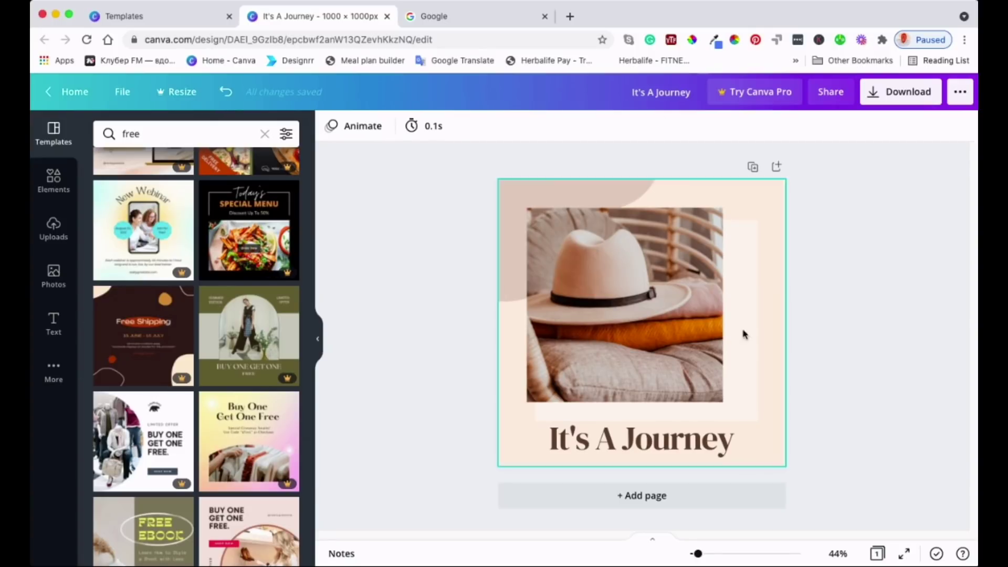
left_click(535, 199)
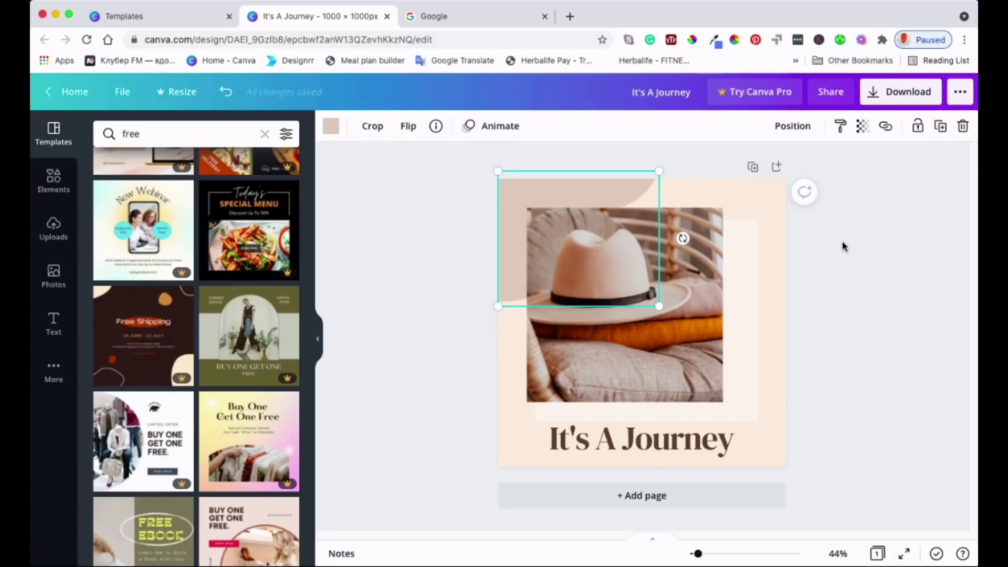
left_click(728, 440)
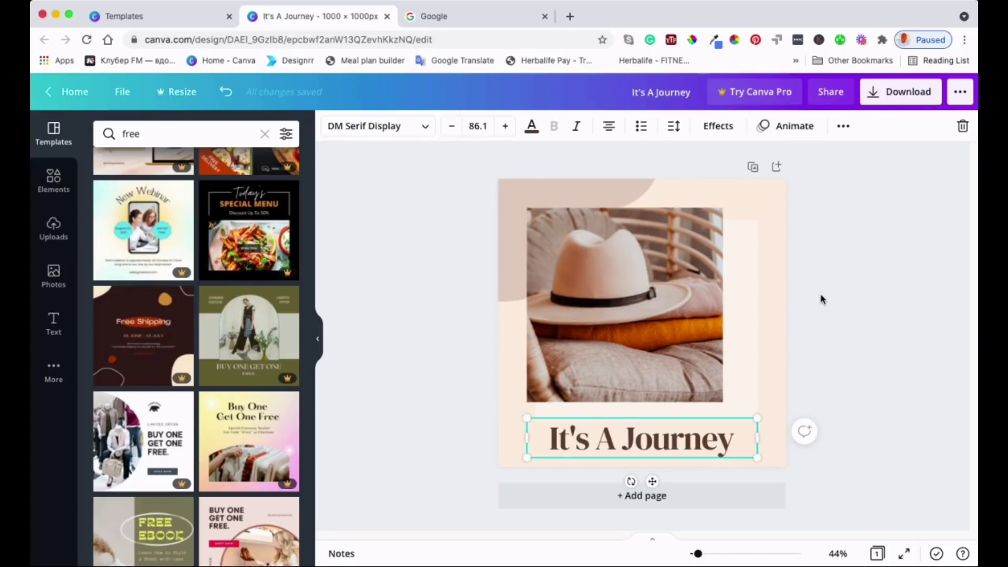
left_click(781, 286)
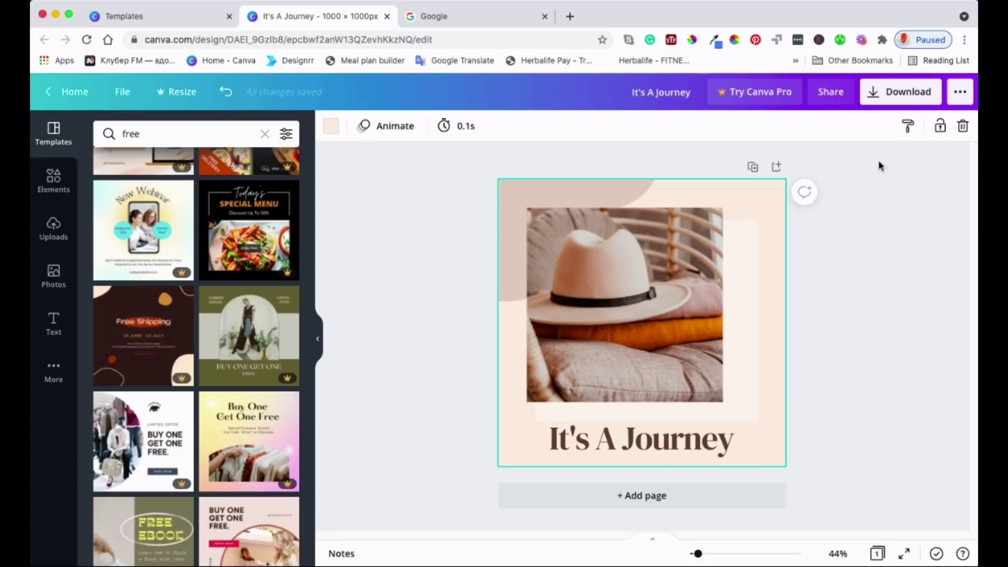
Download the design as a PDF Print file after briefly trying PNG as the file type.
left_click(876, 102)
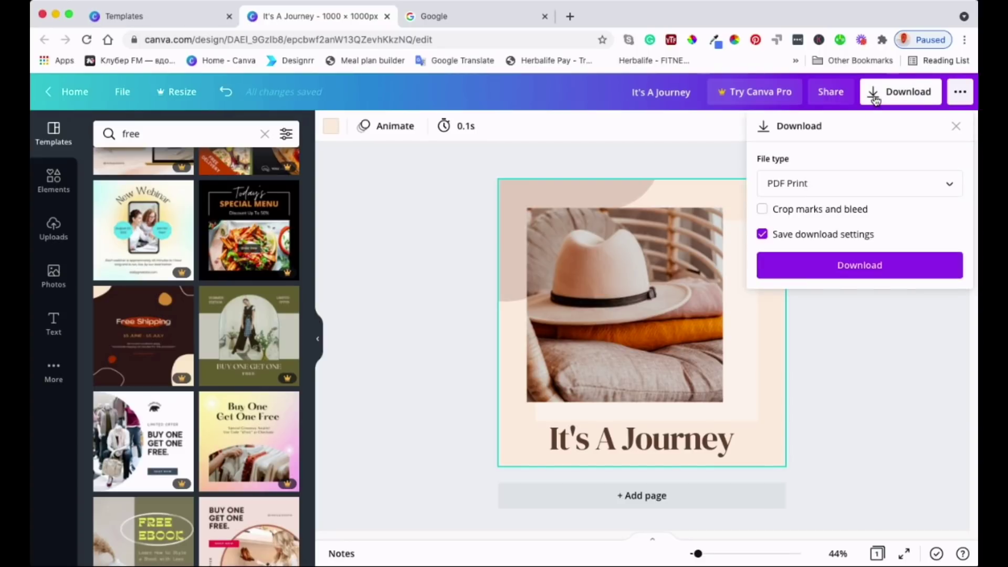
left_click(952, 184)
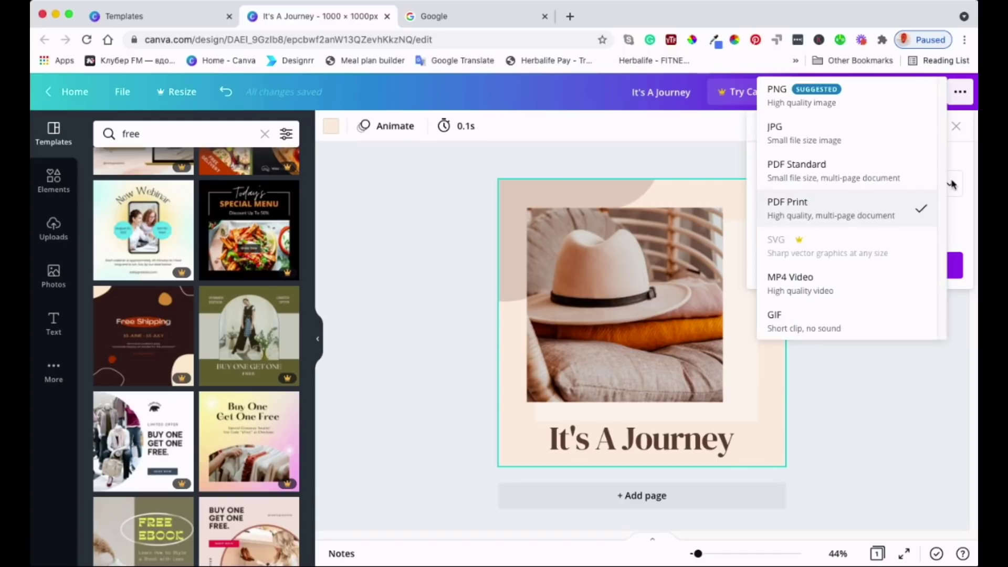
left_click(891, 102)
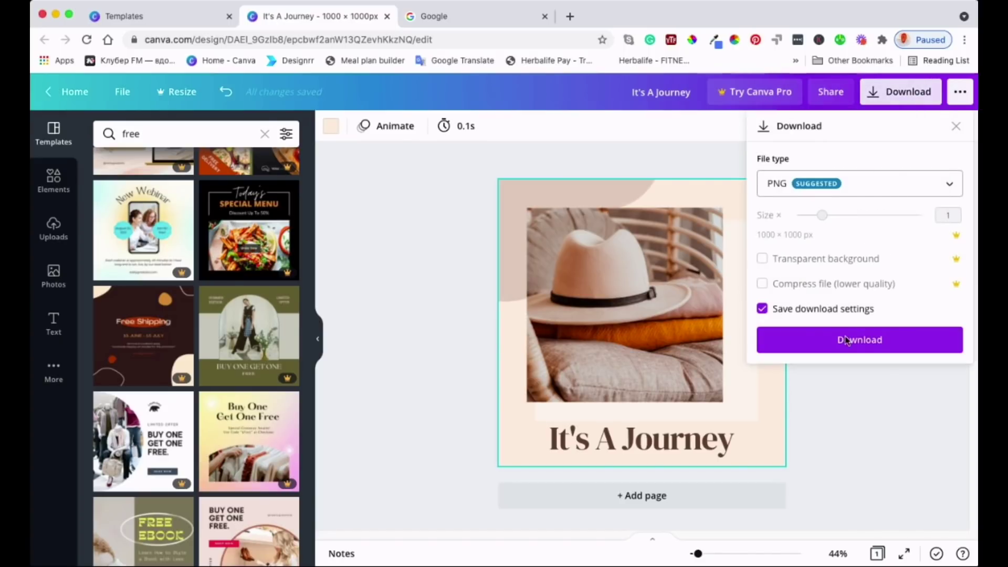
left_click(886, 190)
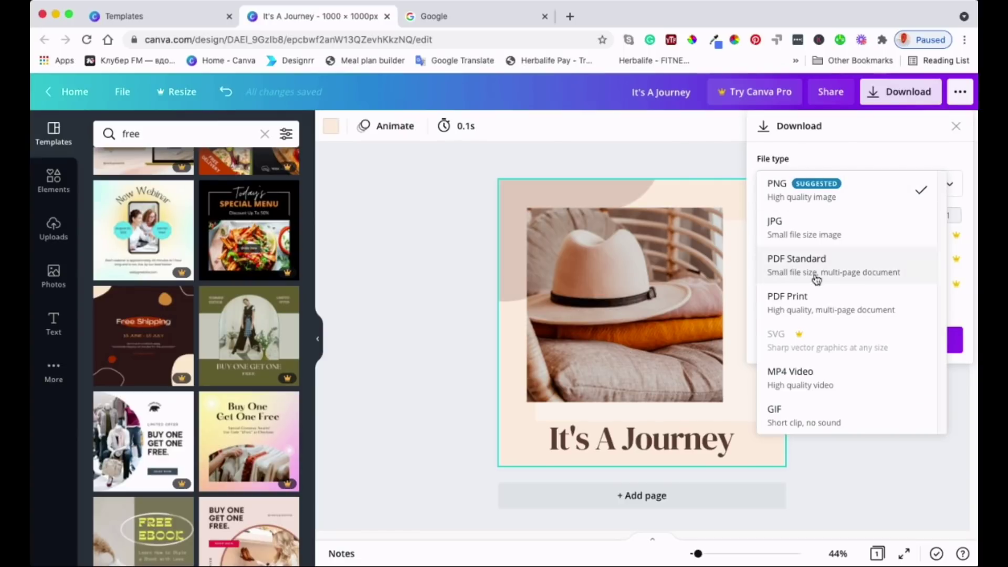
left_click(811, 300)
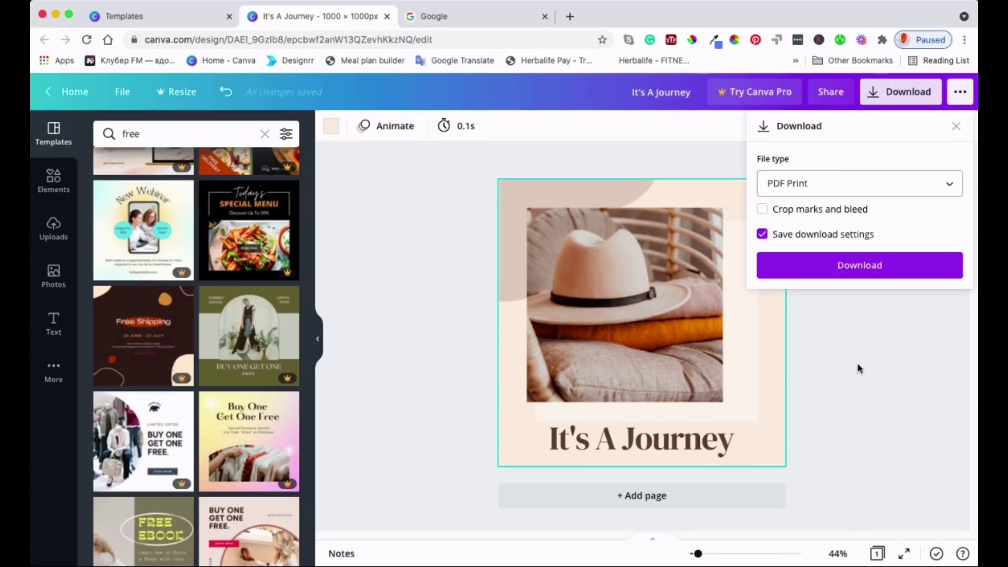
left_click(856, 267)
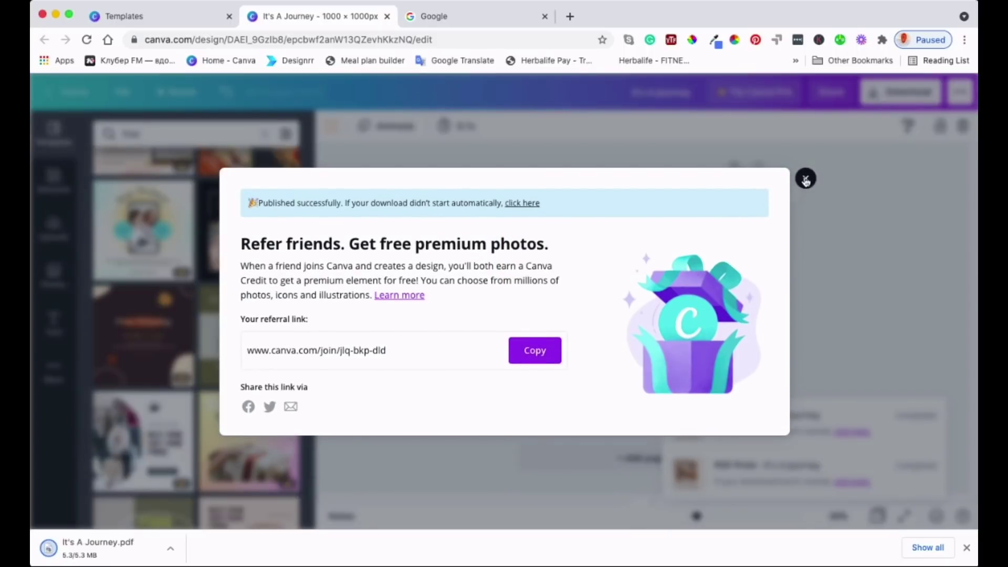
Dismiss Canva's referral popup and look over the downloaded It's A Journey.pdf page.
left_click(807, 180)
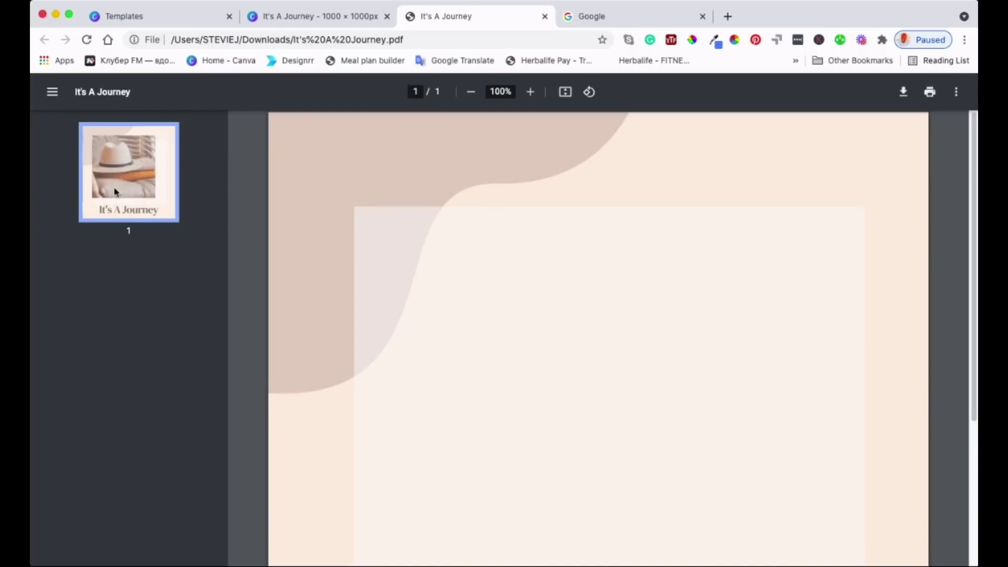
scroll(661, 367, "down", 5)
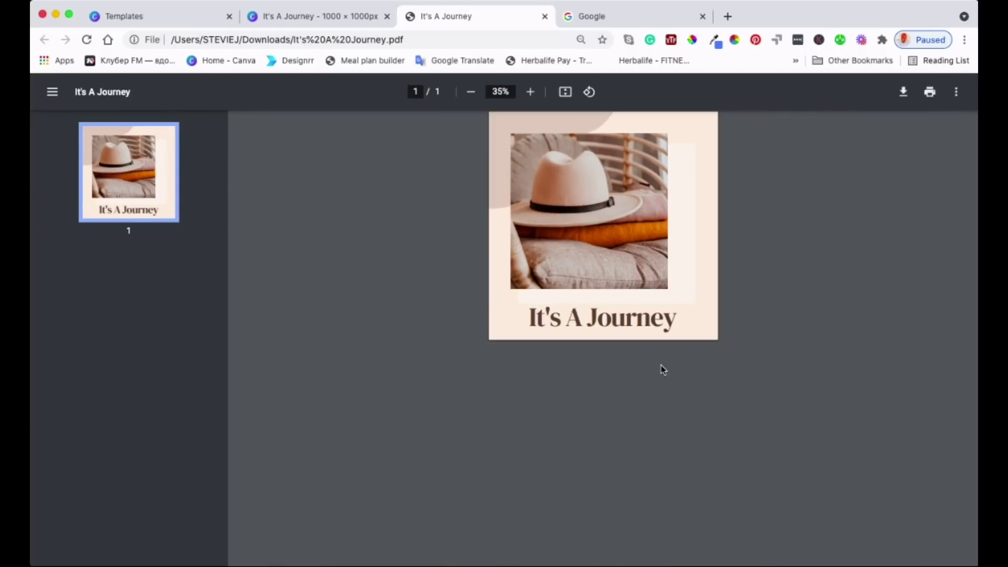
scroll(655, 257, "up", 2)
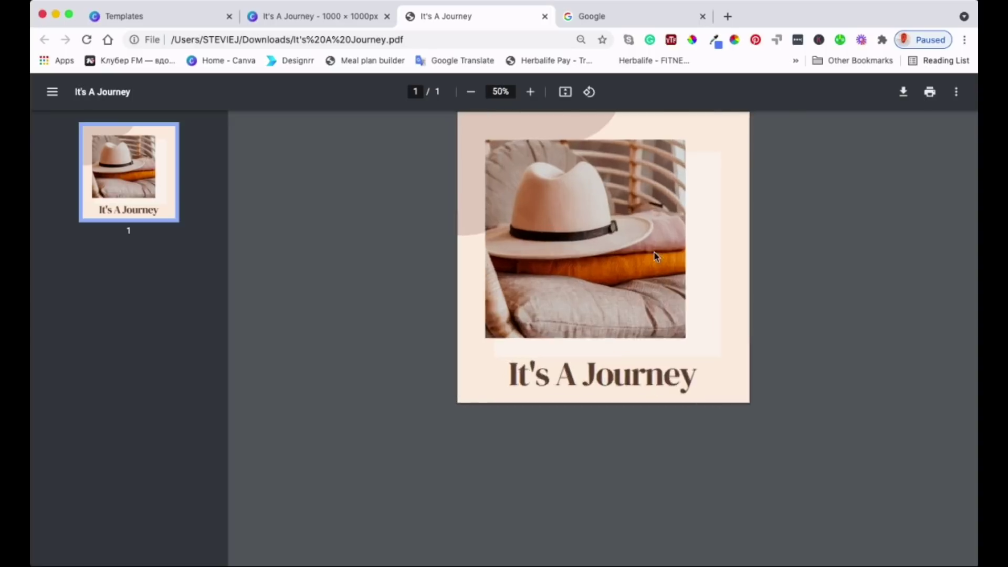
scroll(656, 257, "up", 2)
scroll(653, 251, "down", 1)
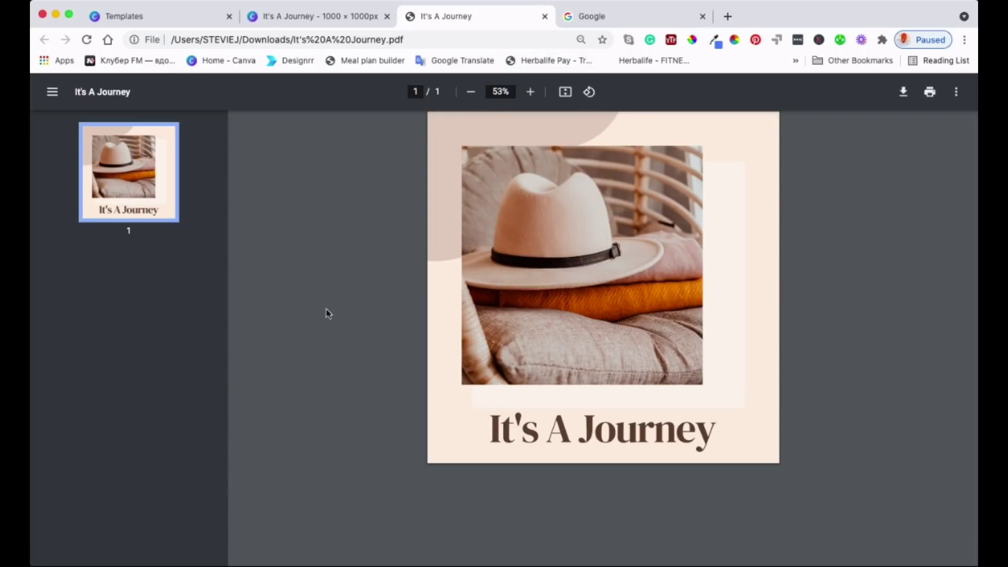
key("ctrl+Tab")
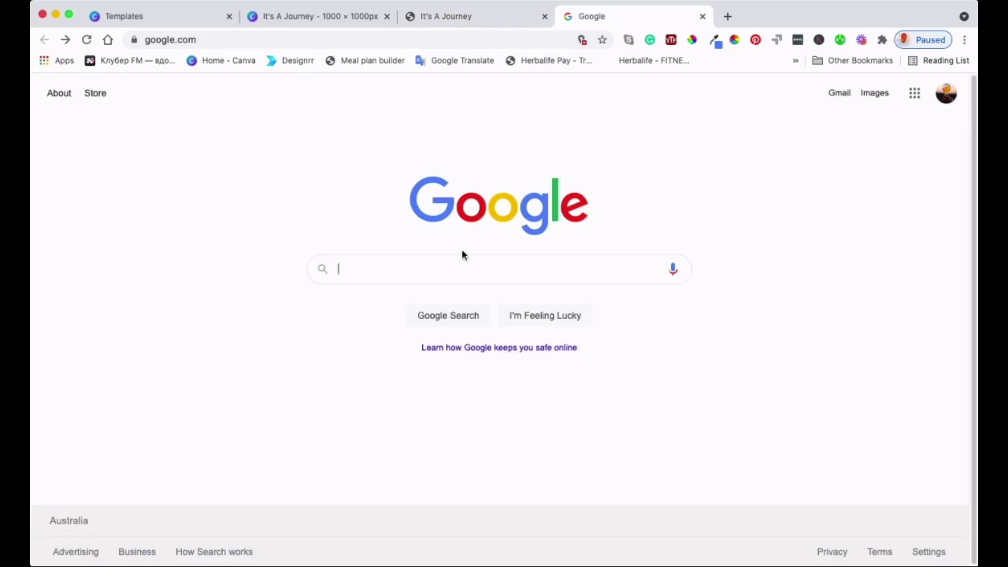
type("www")
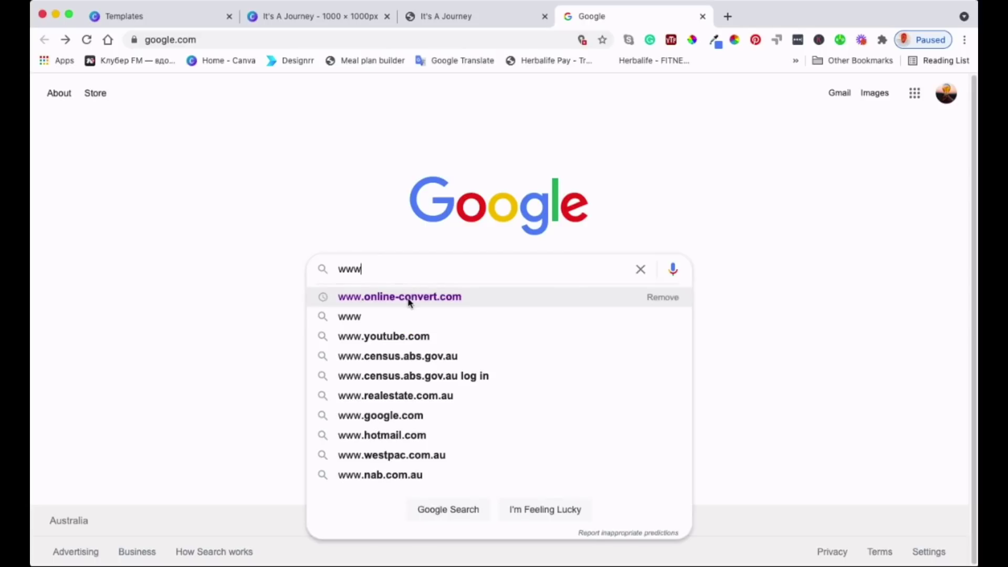
left_click(410, 298)
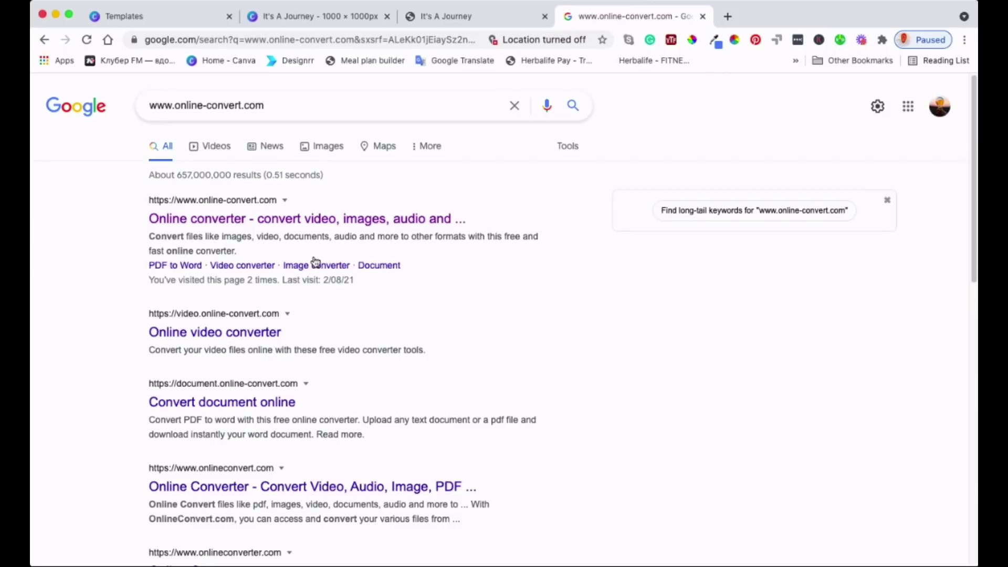
left_click(236, 219)
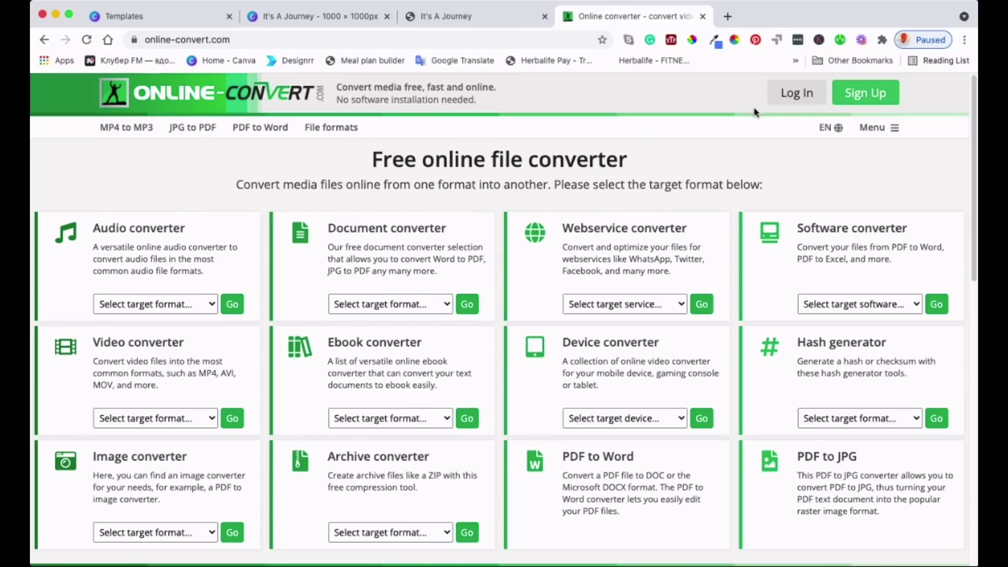
Choose 'Convert to PNG' as the target format on the Image converter card.
left_click(882, 84)
scroll(455, 407, "down", 3)
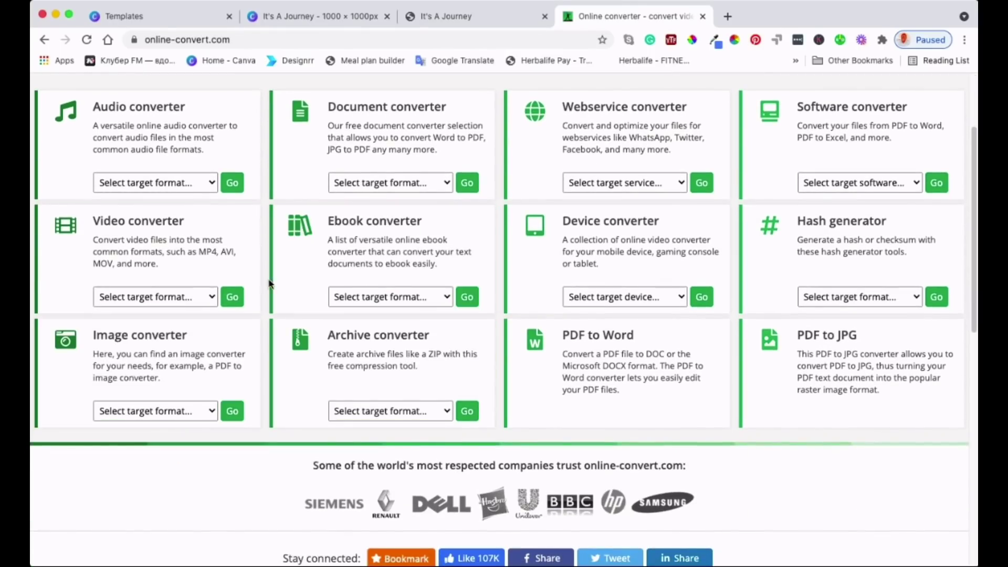
scroll(720, 462, "up", 2)
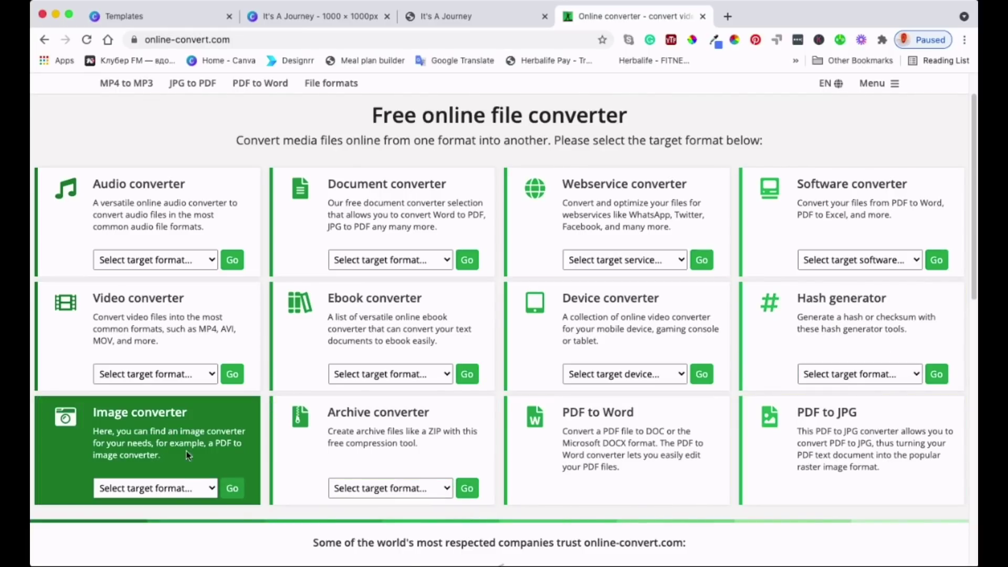
scroll(210, 446, "down", 2)
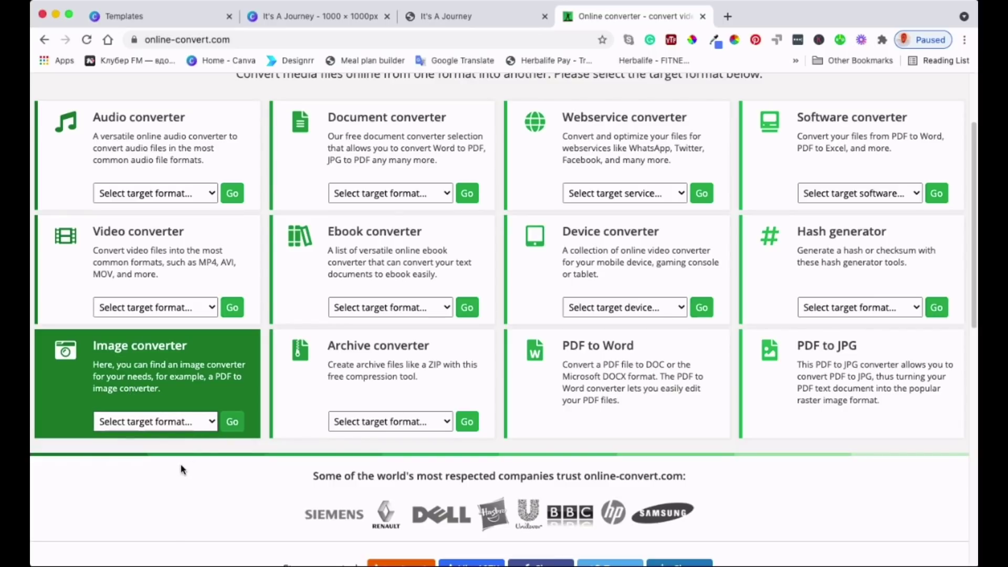
left_click(166, 513)
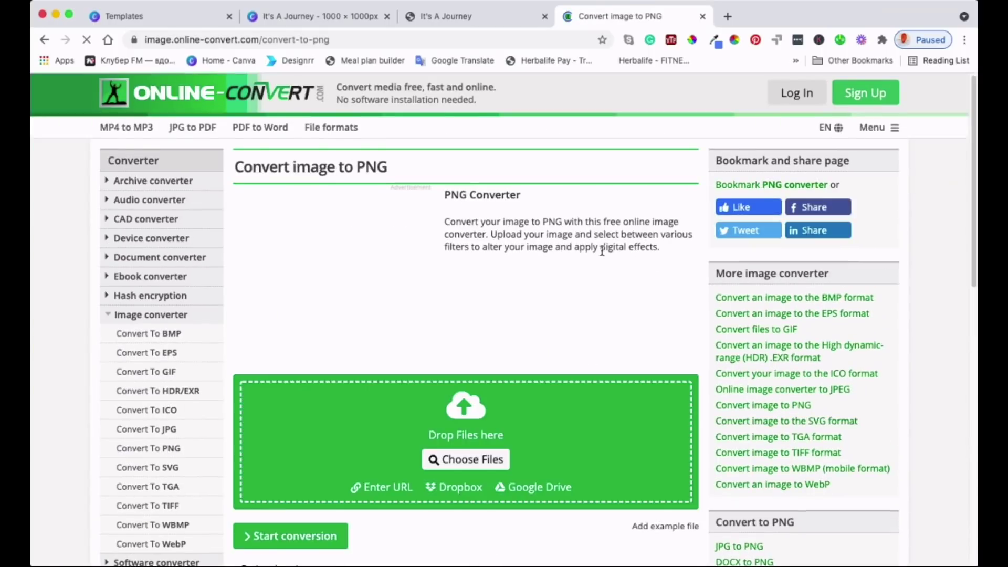
Upload It's A Journey.pdf to the image-to-PNG converter.
scroll(603, 251, "down", 3)
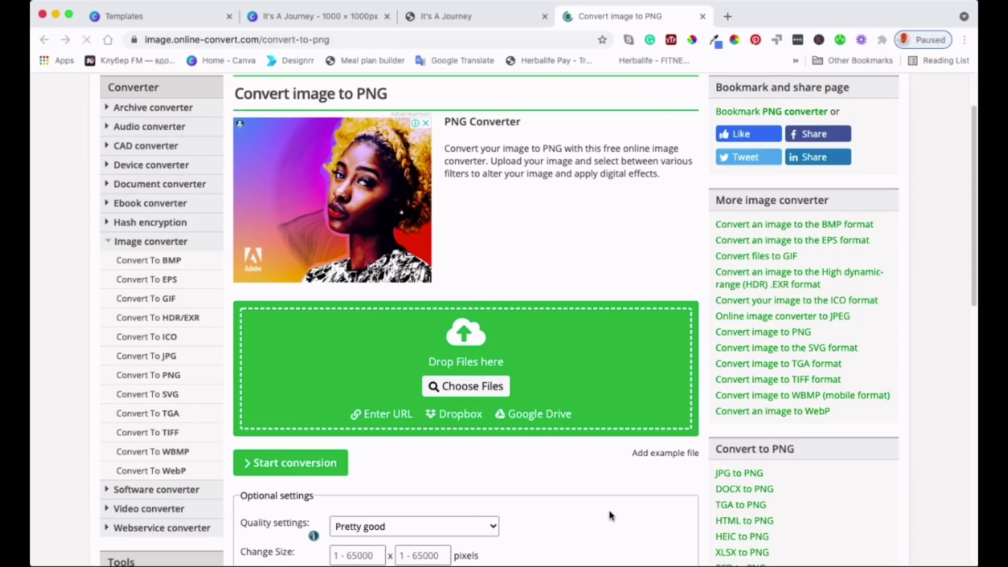
left_click(615, 517)
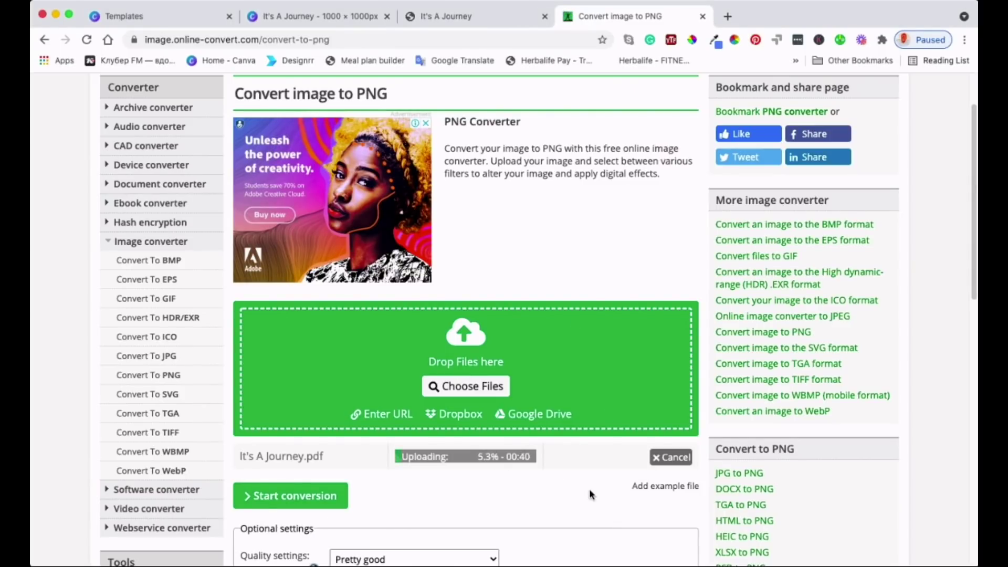
scroll(597, 456, "down", 2)
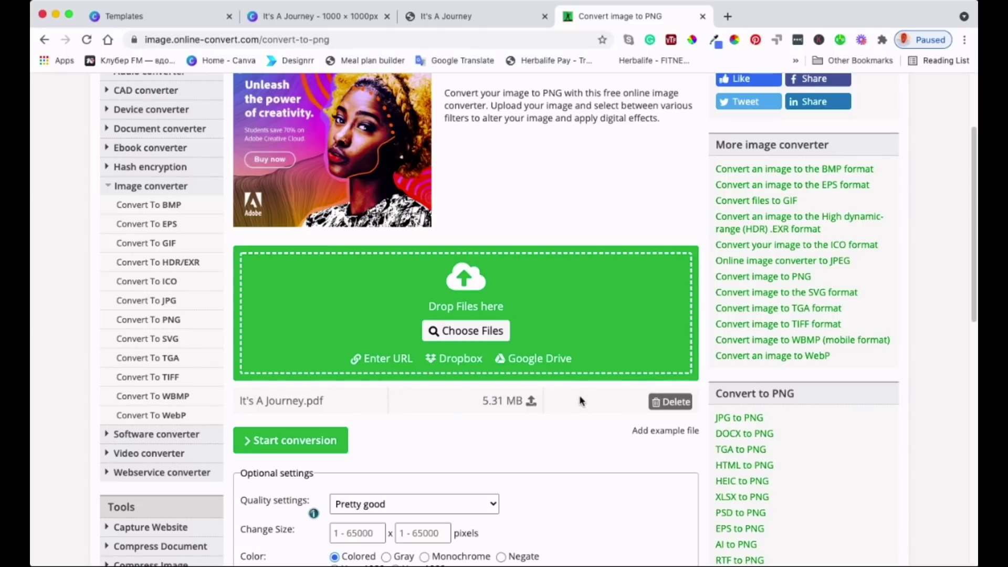
Set the DPI field in Optional settings to 300 and start the PNG conversion.
scroll(577, 402, "down", 3)
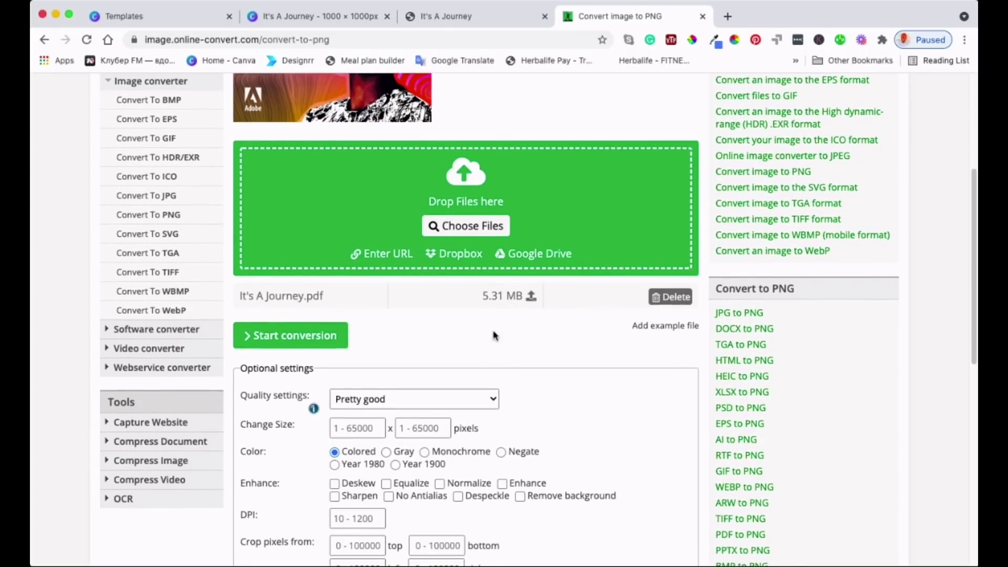
scroll(462, 352, "down", 3)
scroll(461, 346, "down", 1)
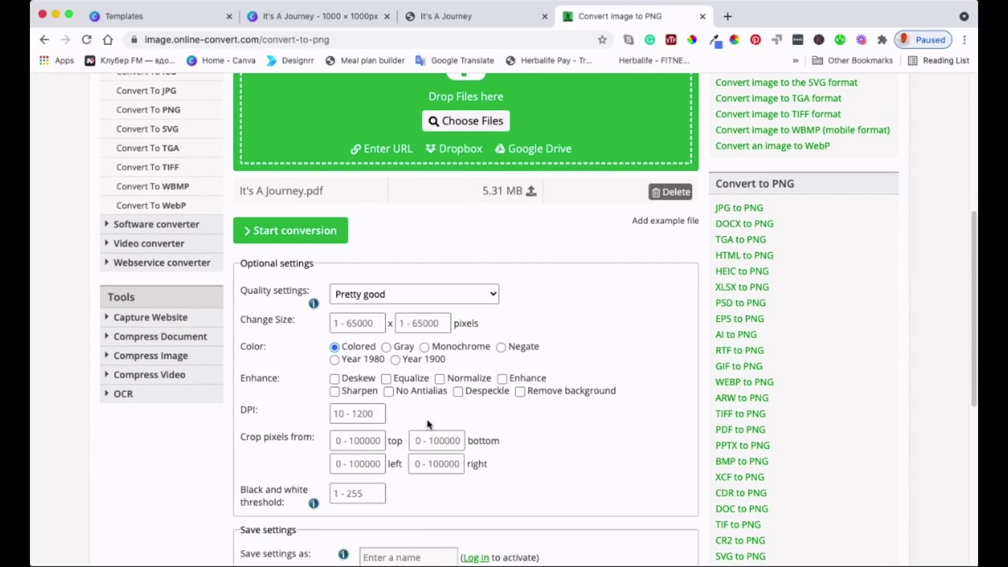
scroll(397, 454, "down", 1)
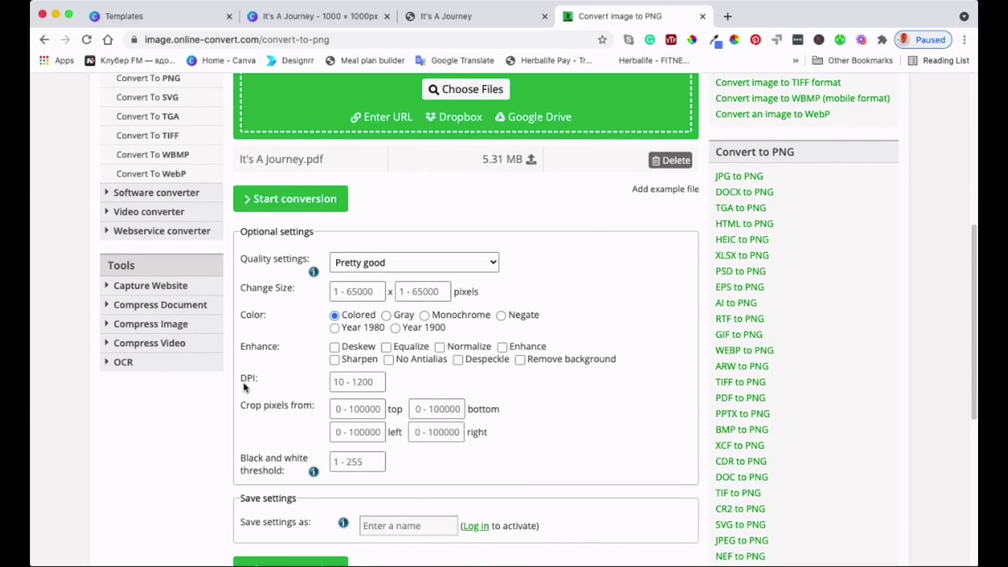
left_click(353, 384)
type("3000")
left_click(413, 383)
scroll(603, 439, "down", 2)
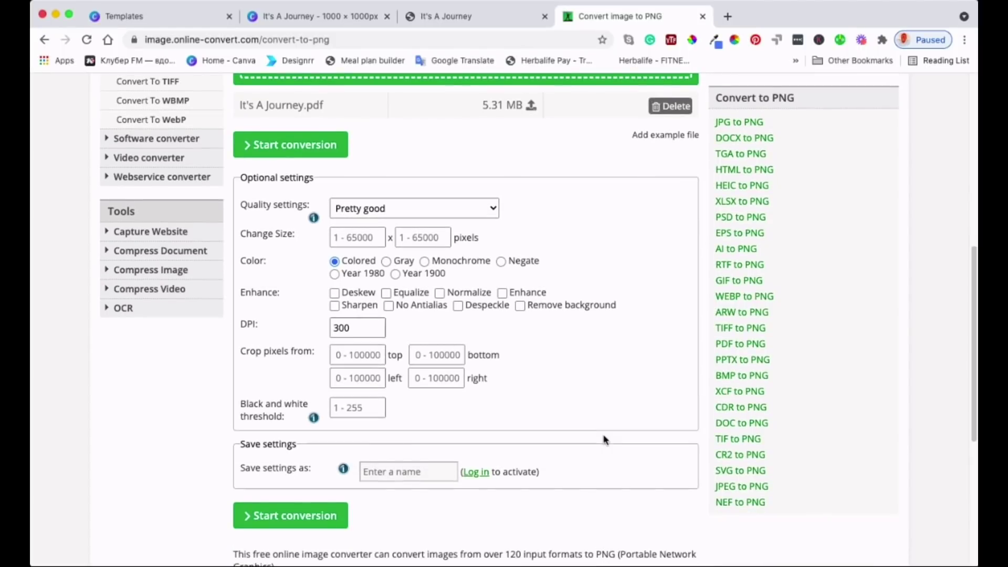
left_click(314, 520)
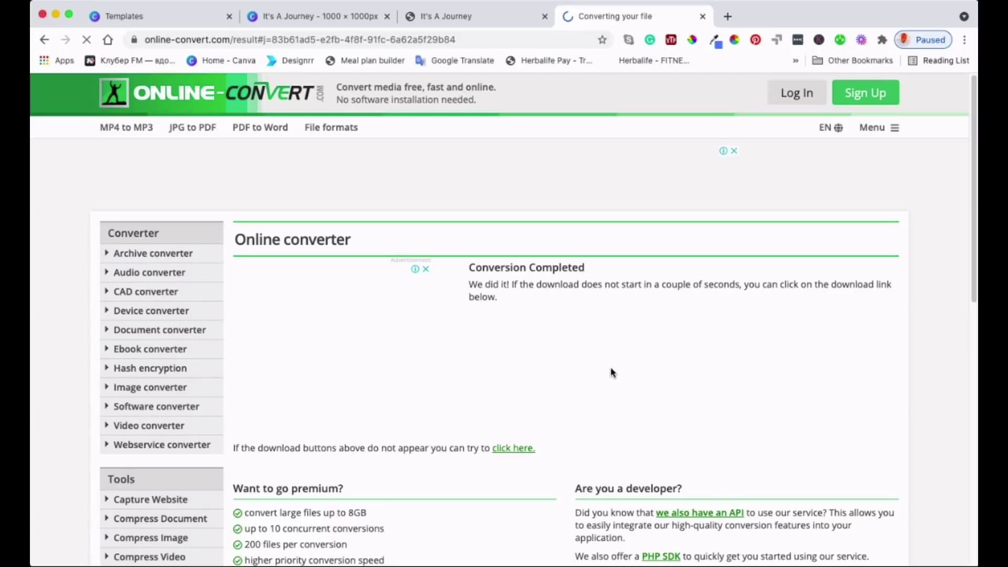
Download the converted It's A Journey.png file.
scroll(699, 321, "down", 1)
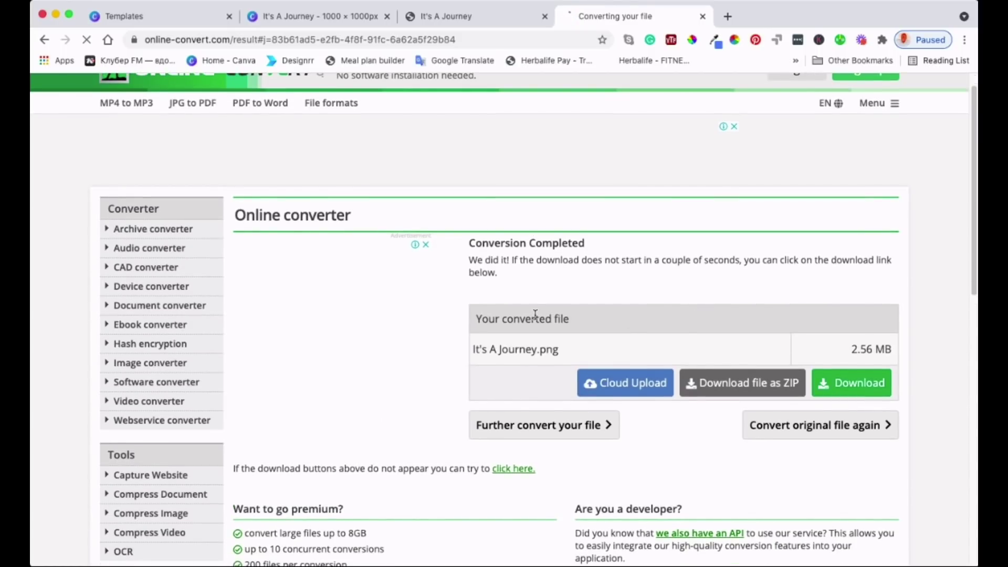
left_click(848, 392)
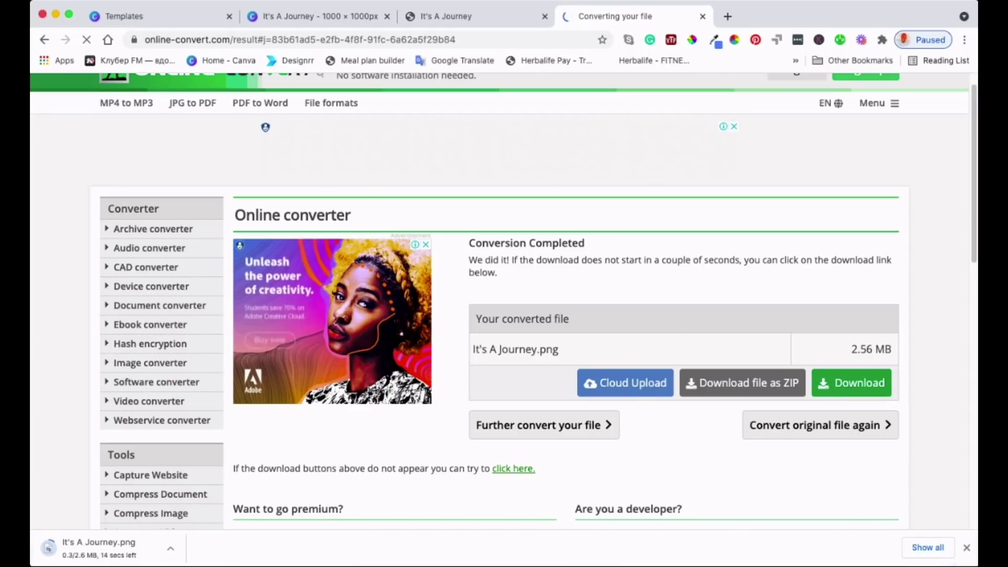
Open the downloaded It's A Journey.png in Preview from Chrome's download bar.
left_click(120, 560)
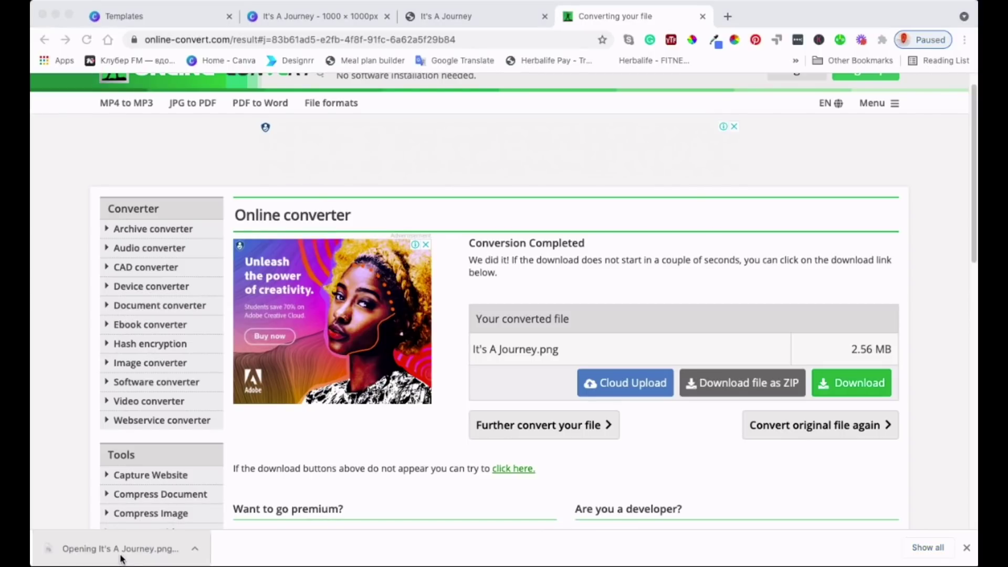